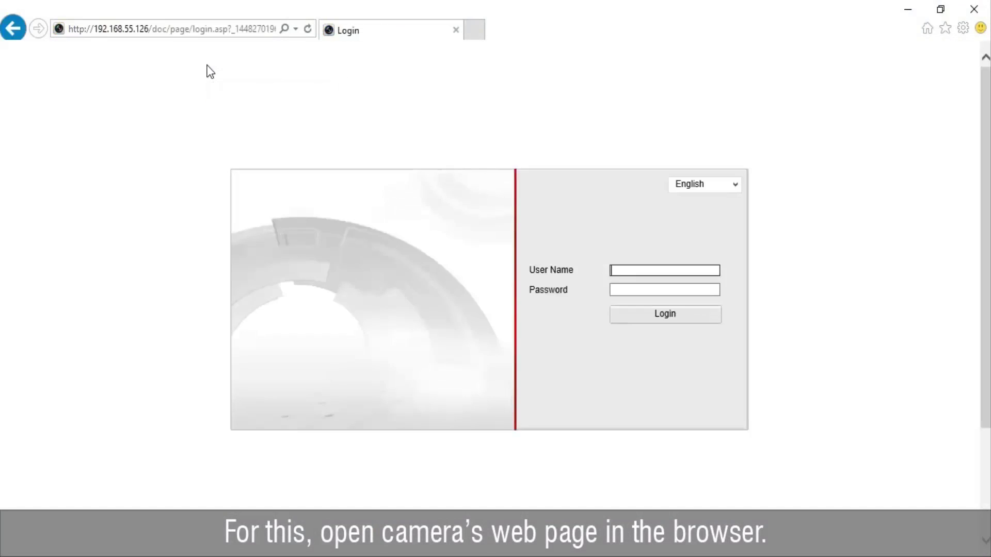
# Log in to the camera web interface as administrator and accept the weak-password warning.
pyautogui.write('admin')
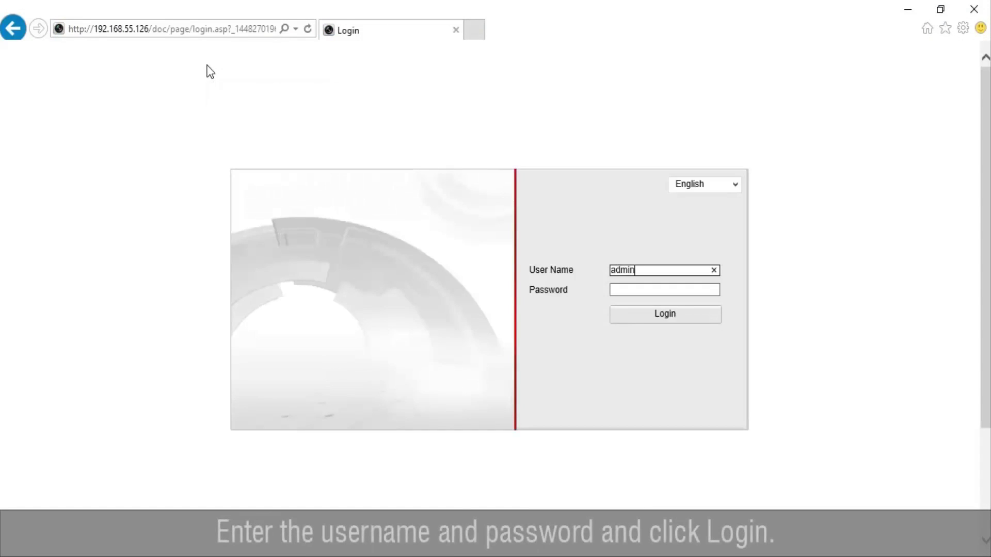
pyautogui.press('Tab')
pyautogui.write('12345')
pyautogui.press('Return')
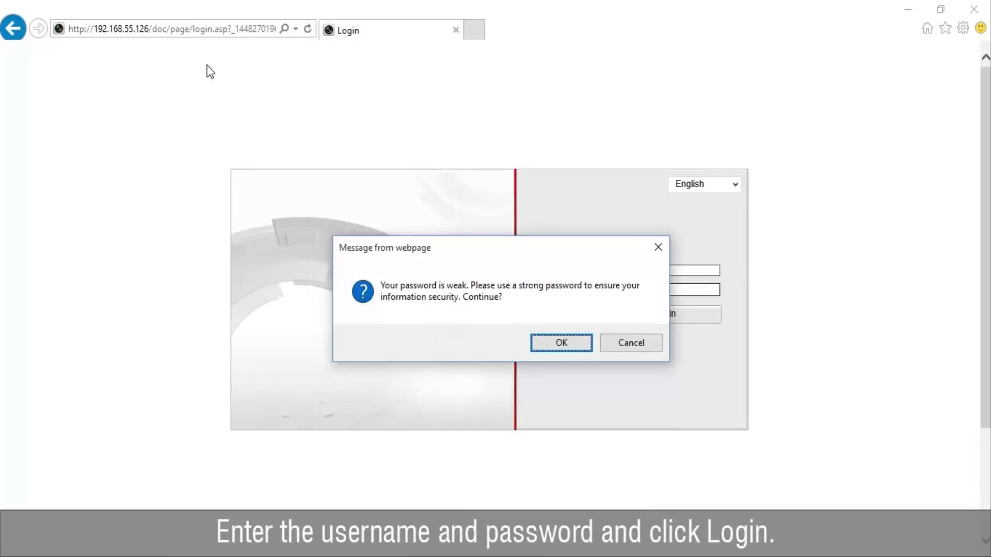
pyautogui.press('Return')
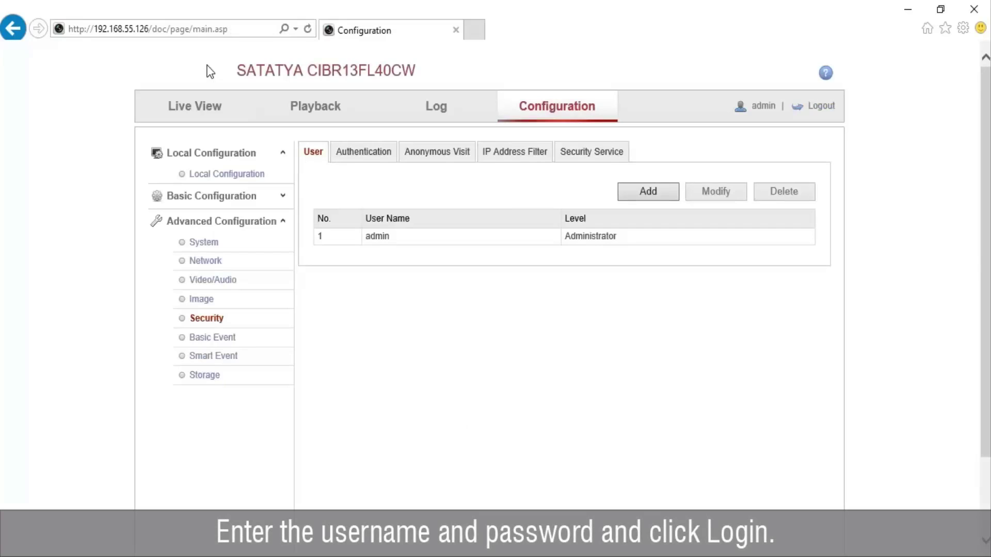
# Enable Intrusion Detection under Smart Event and start drawing a detection area.
pyautogui.click(231, 356)
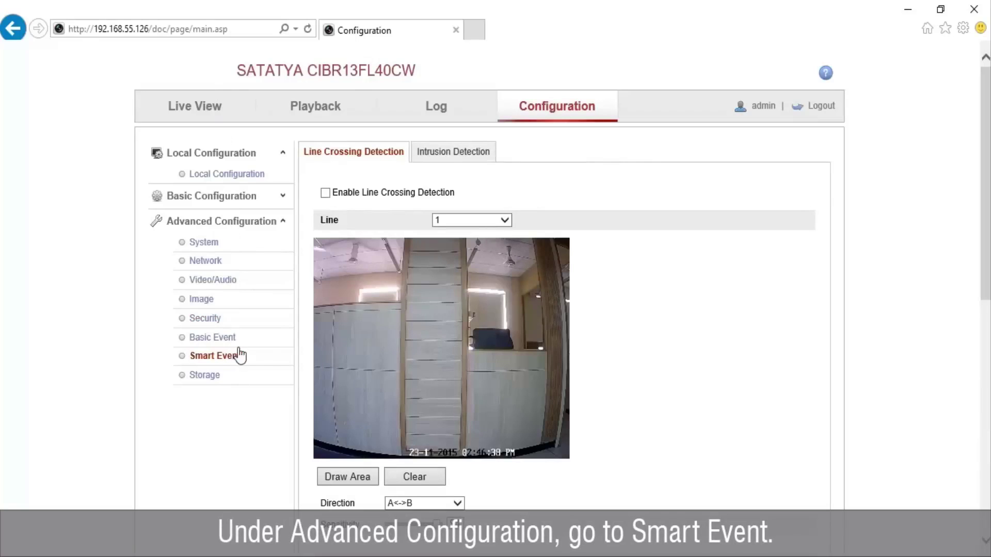
pyautogui.click(435, 161)
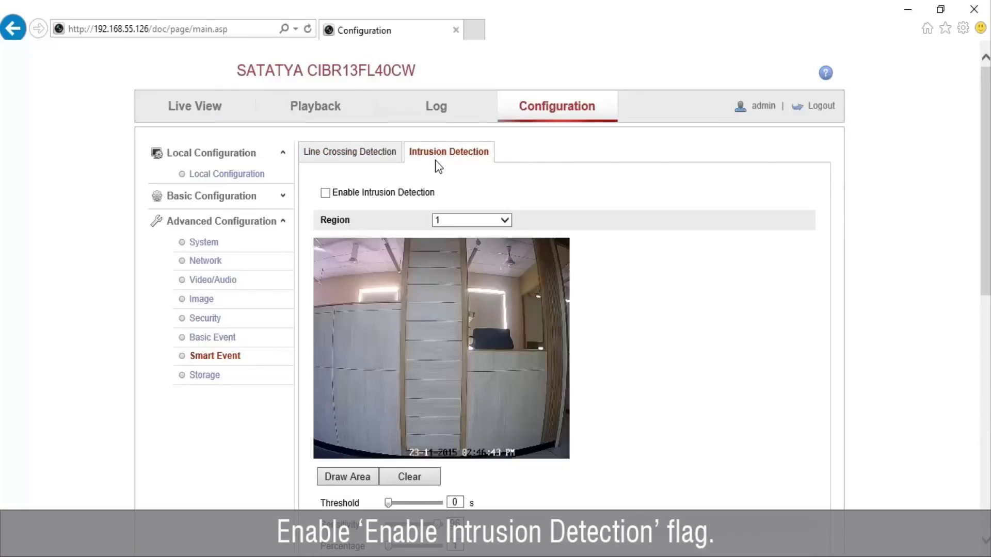
pyautogui.click(325, 193)
pyautogui.click(364, 480)
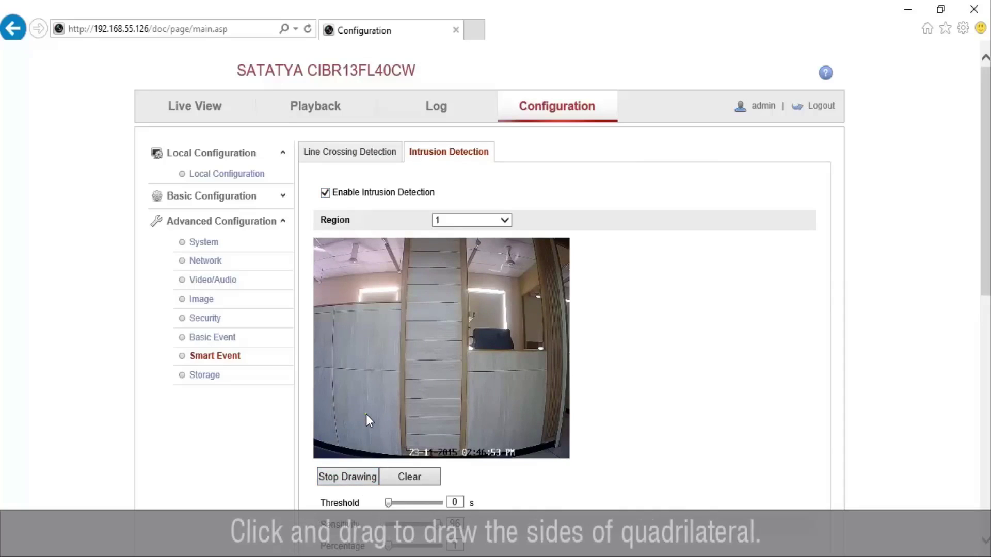
# Draw a quadrilateral around the central wooden column and close it as region 1.
pyautogui.moveTo(367, 414)
pyautogui.mouseDown()
pyautogui.moveTo(475, 415)
pyautogui.moveTo(479, 313)
pyautogui.moveTo(477, 265)
pyautogui.moveTo(464, 267)
pyautogui.moveTo(474, 283)
pyautogui.moveTo(366, 283)
pyautogui.mouseUp()
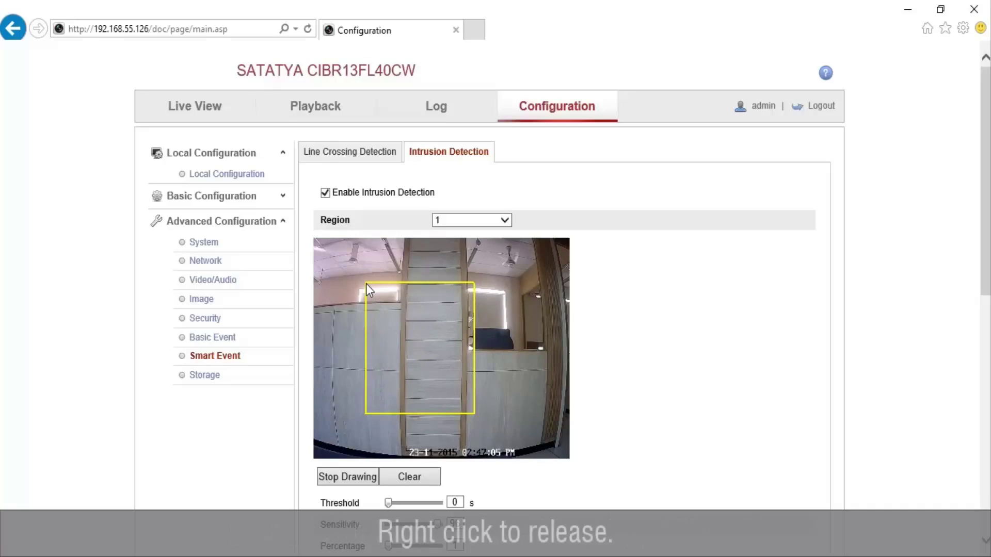
pyautogui.rightClick(367, 284)
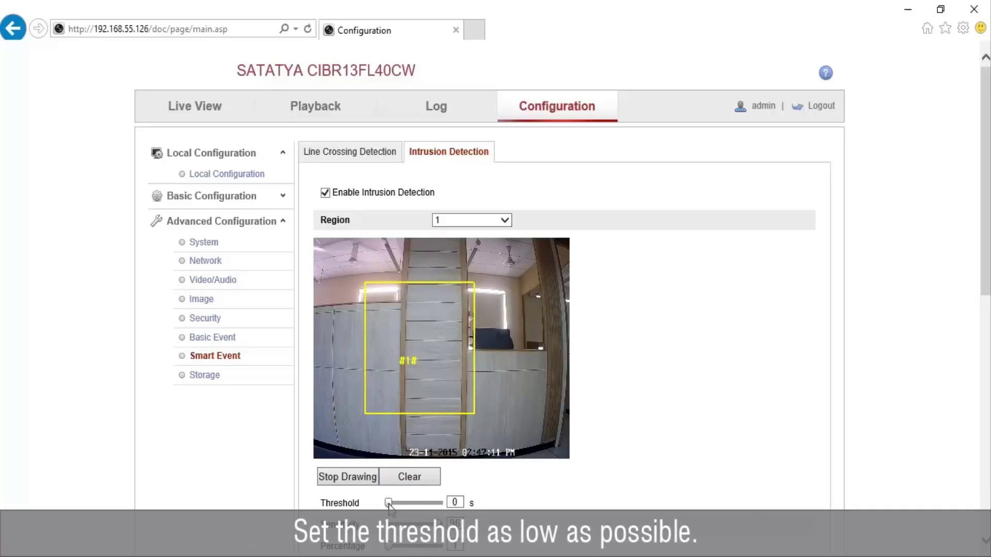
# Keep Region 1 selected with threshold 0 and save the intrusion detection settings.
pyautogui.scroll(-2, 389, 508)
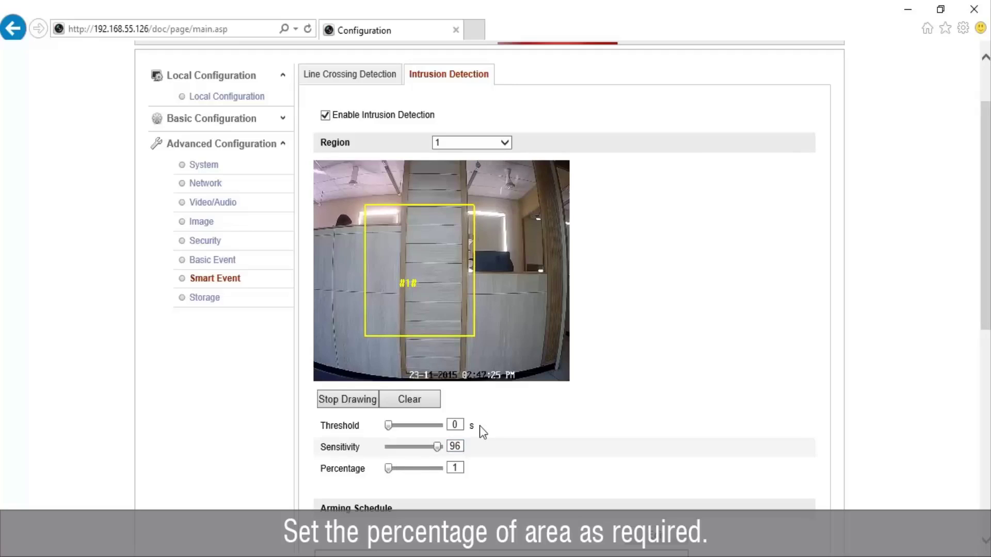
pyautogui.click(471, 141)
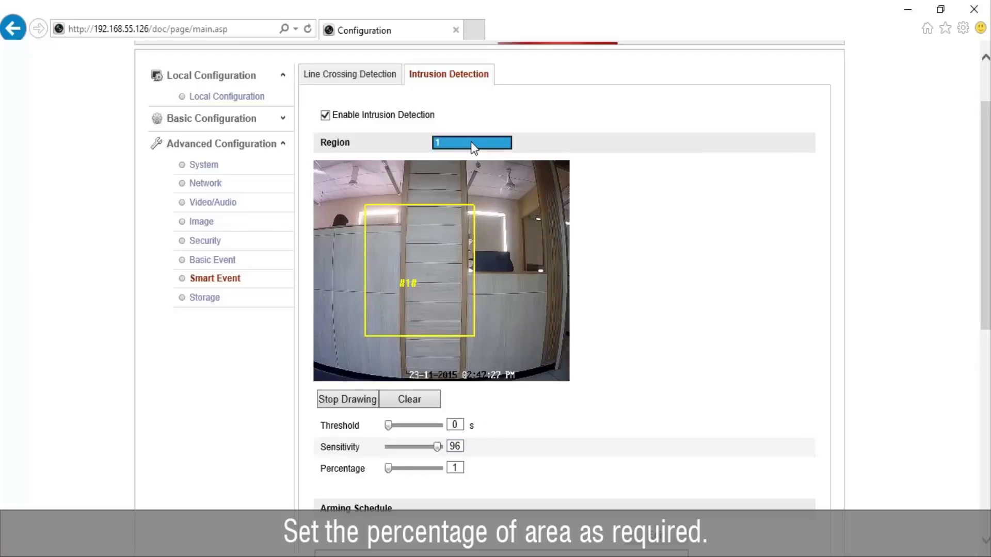
pyautogui.click(470, 141)
pyautogui.scroll(-8, 721, 426)
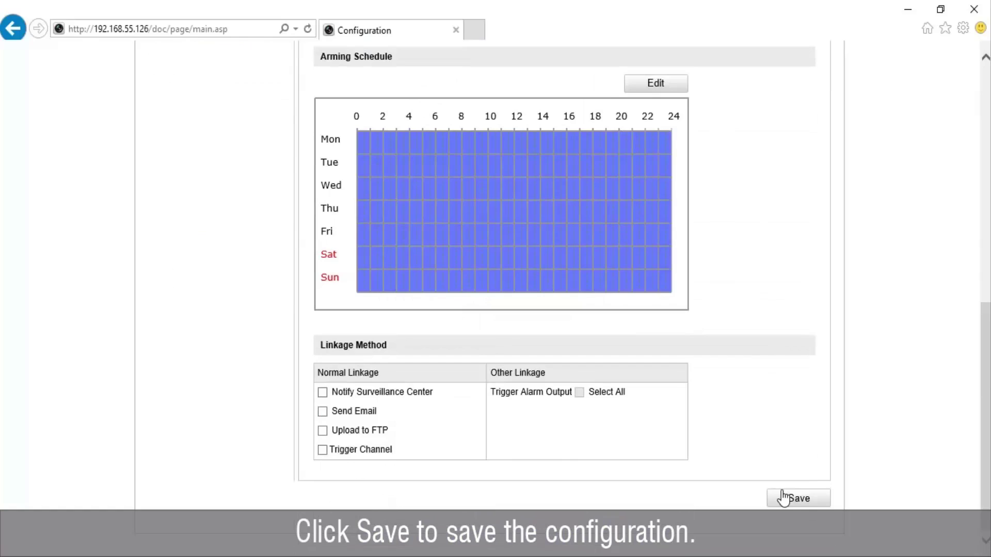
pyautogui.click(784, 498)
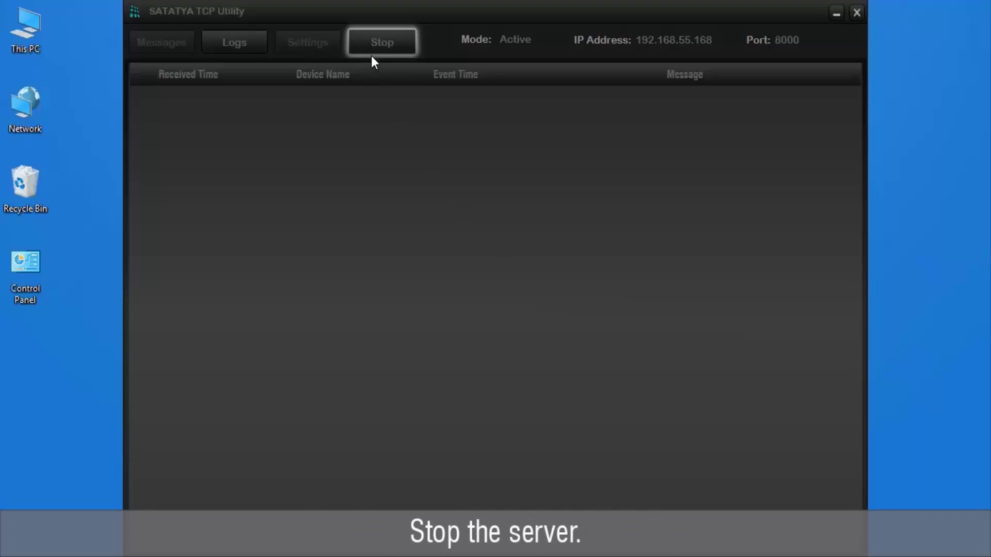
# Stop the server and set IP 192.168.55.168, port 8000, with message logging and auto pop-up on.
pyautogui.click(382, 42)
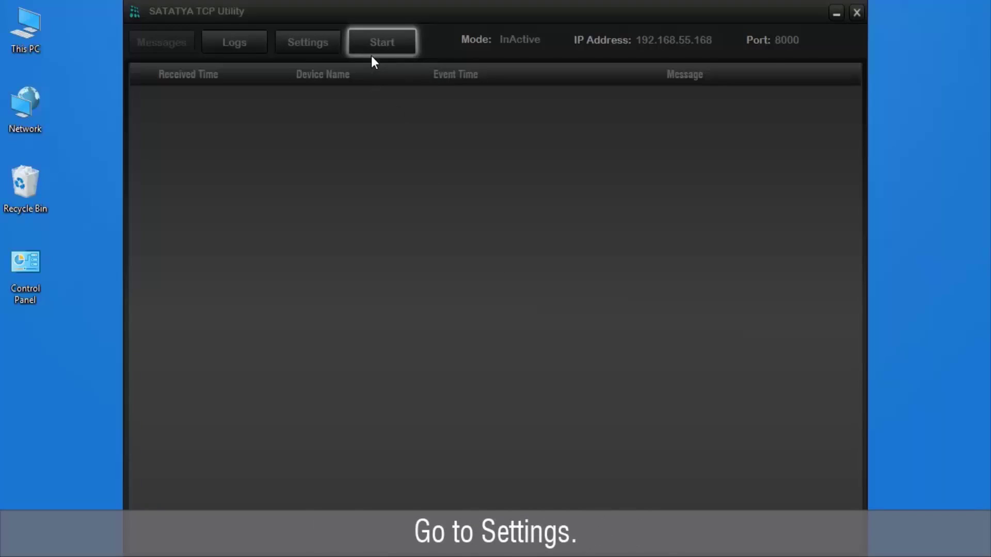
pyautogui.click(328, 51)
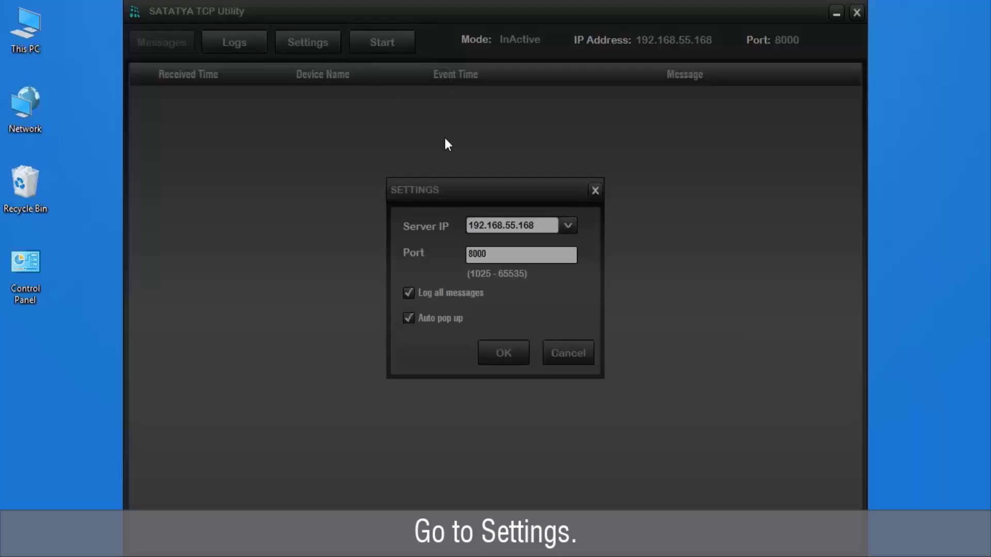
pyautogui.click(565, 225)
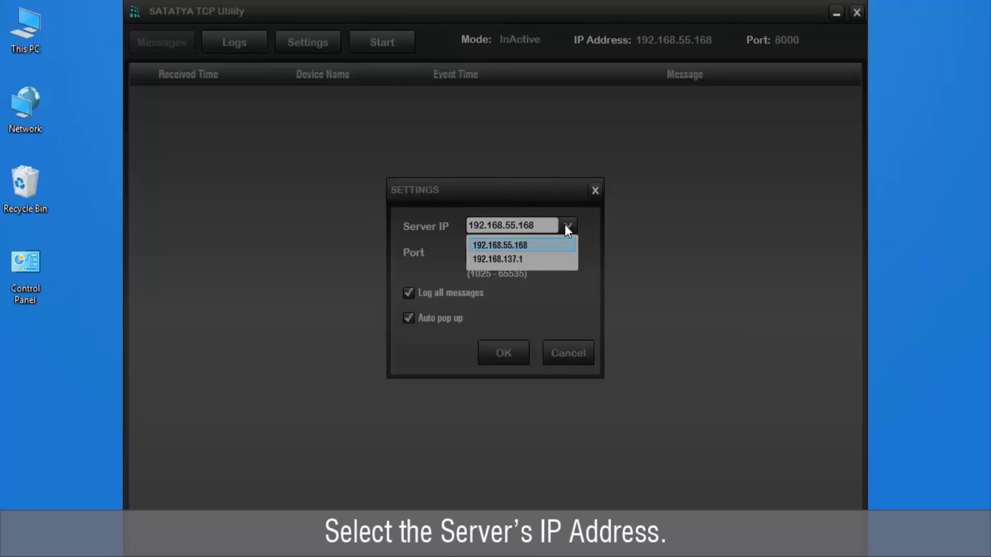
pyautogui.click(566, 246)
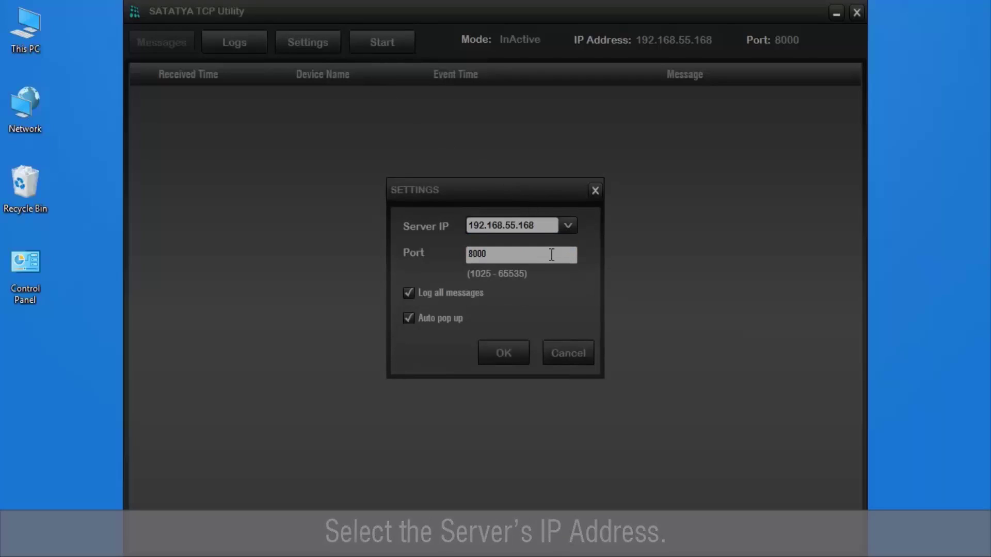
pyautogui.click(544, 258)
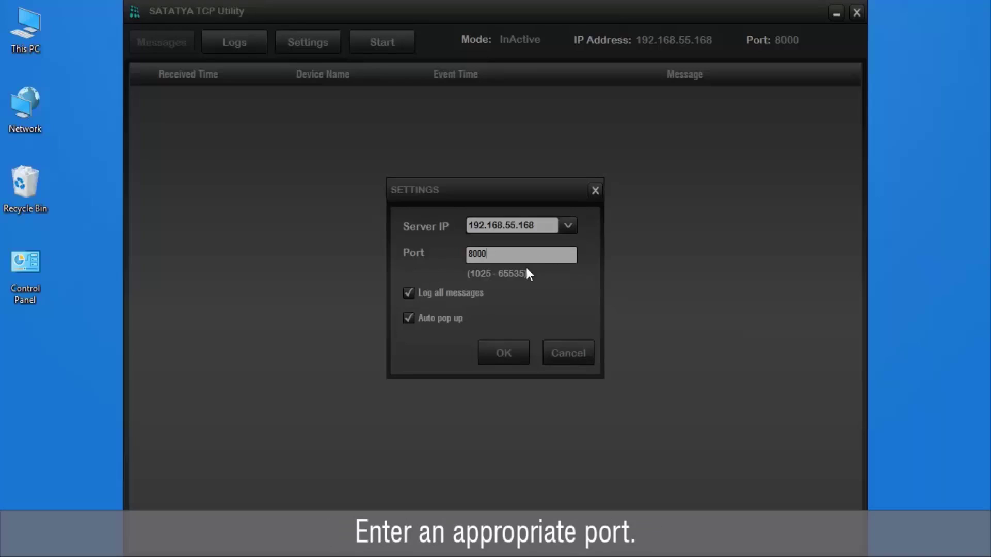
pyautogui.click(438, 293)
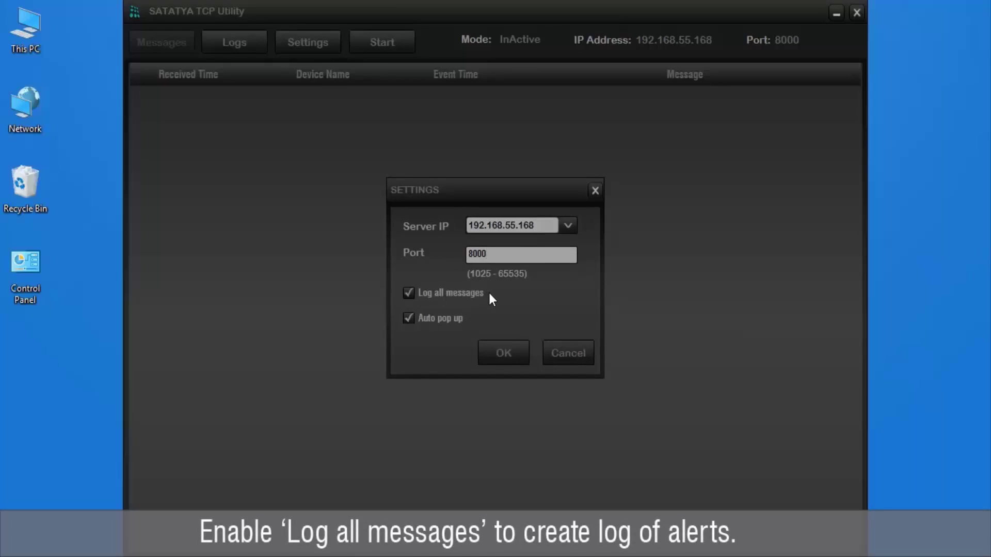
pyautogui.click(454, 319)
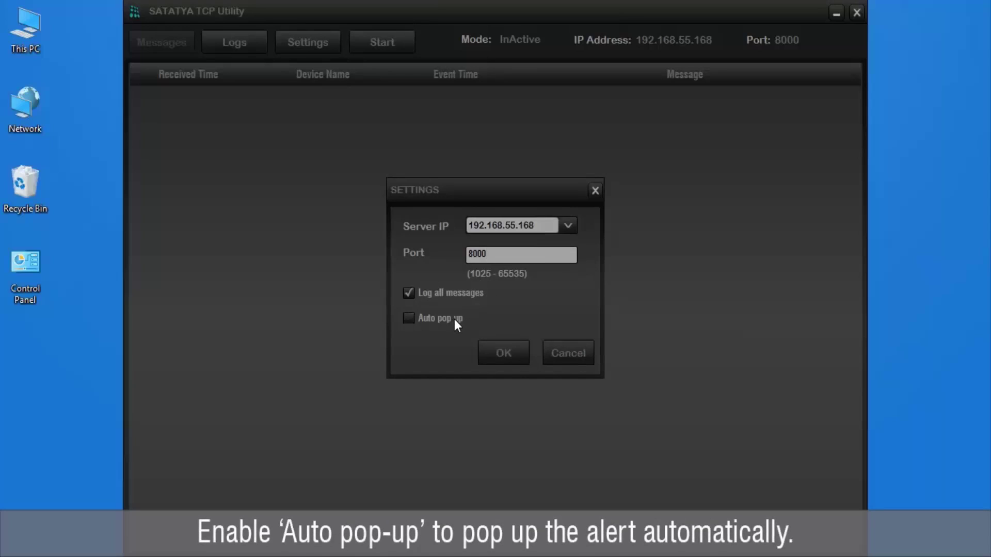
pyautogui.click(456, 320)
pyautogui.click(518, 356)
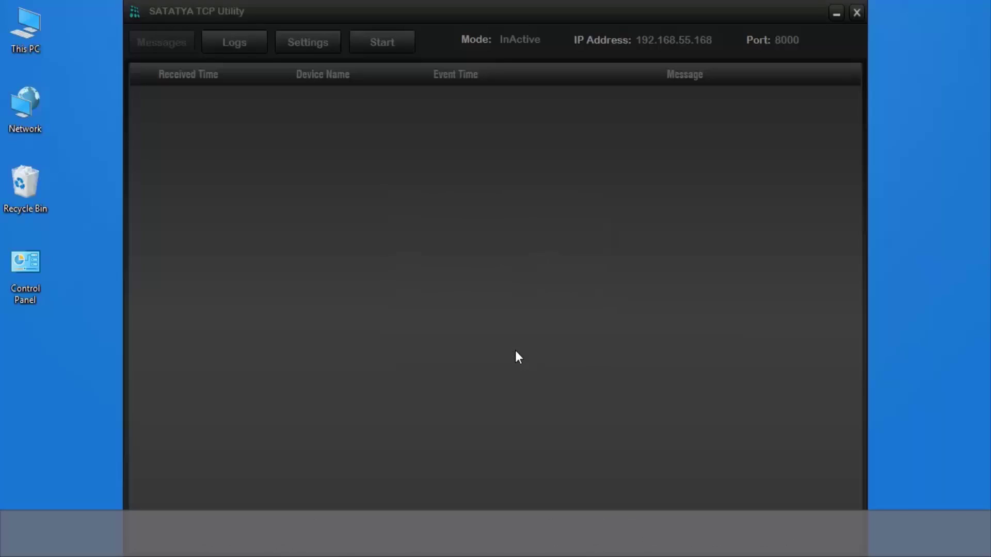
# Restart the TCP server in Active mode and minimize the utility window.
pyautogui.click(381, 43)
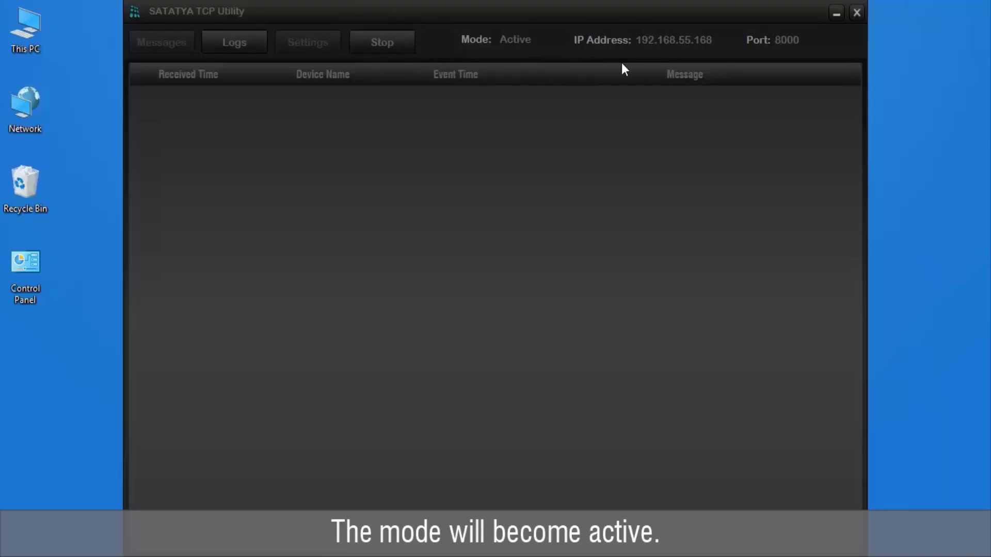
pyautogui.click(835, 14)
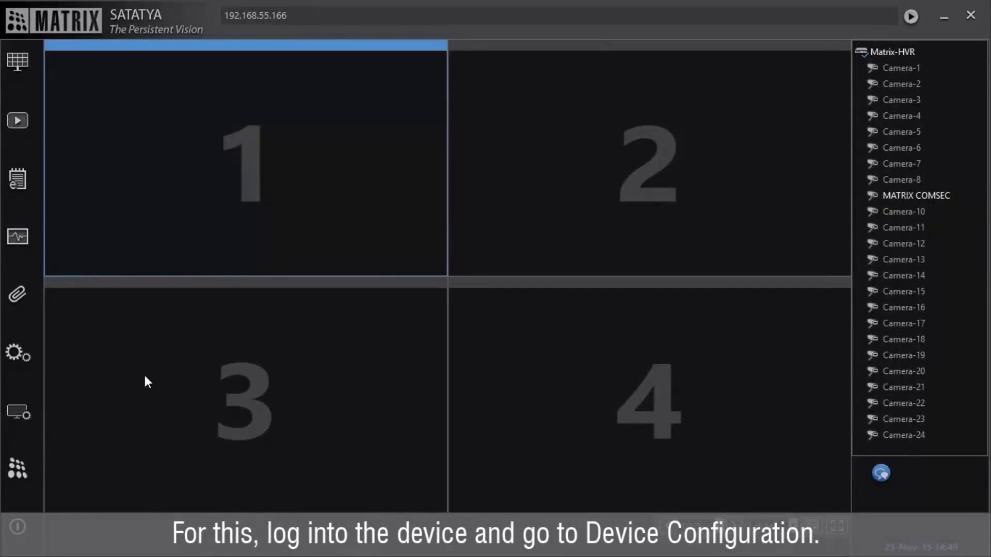
# In Network > TCP Client, test the connection to 192.168.55.168 port 8000 and save.
pyautogui.click(24, 360)
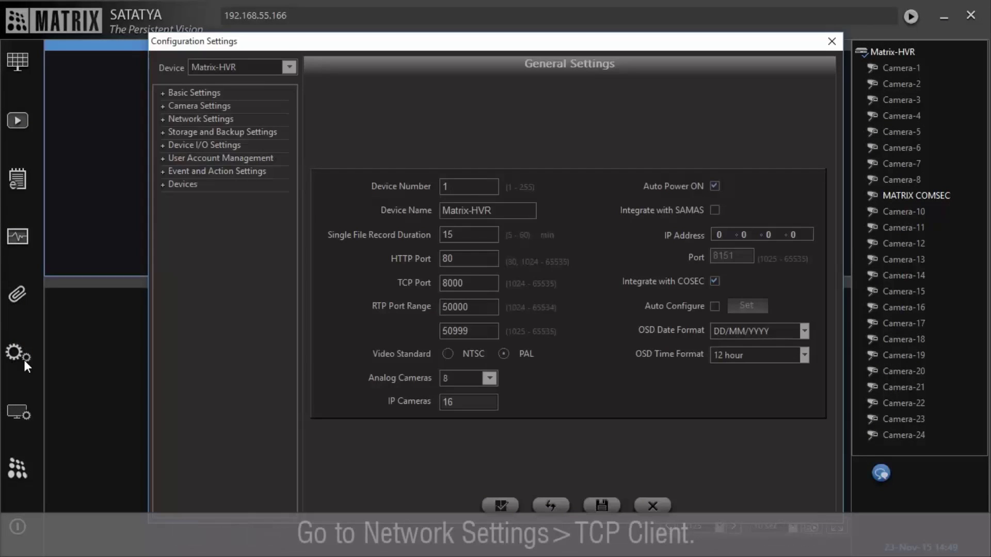
pyautogui.click(209, 122)
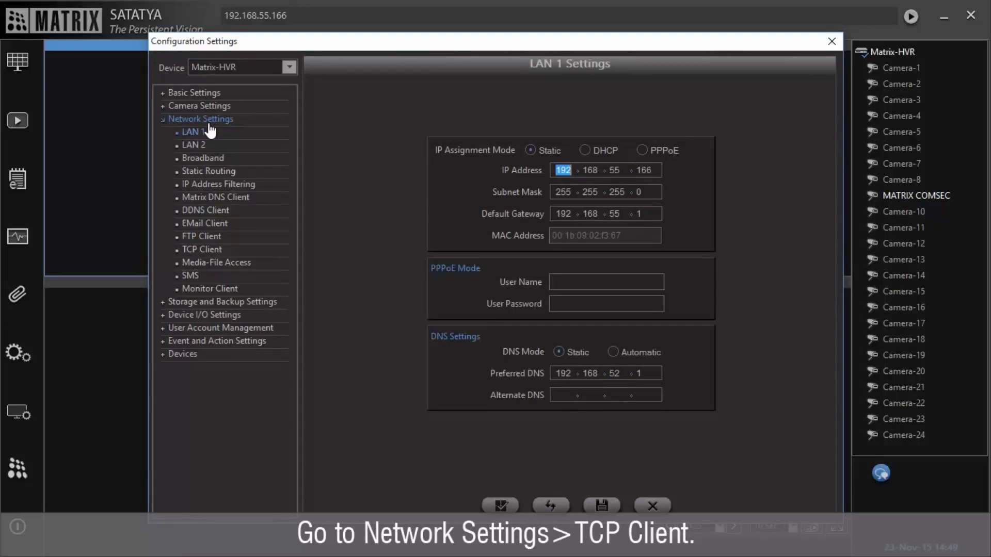
pyautogui.click(199, 250)
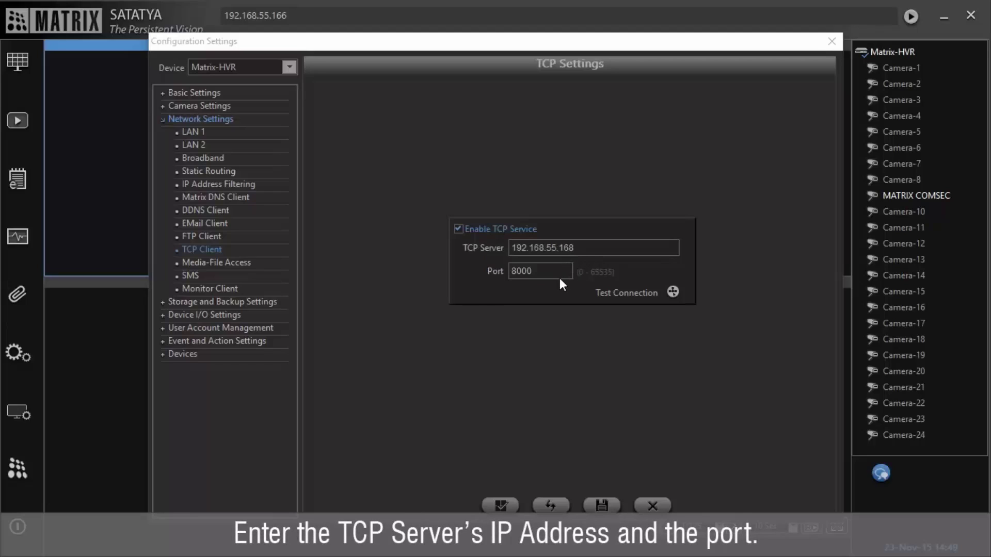
pyautogui.click(672, 292)
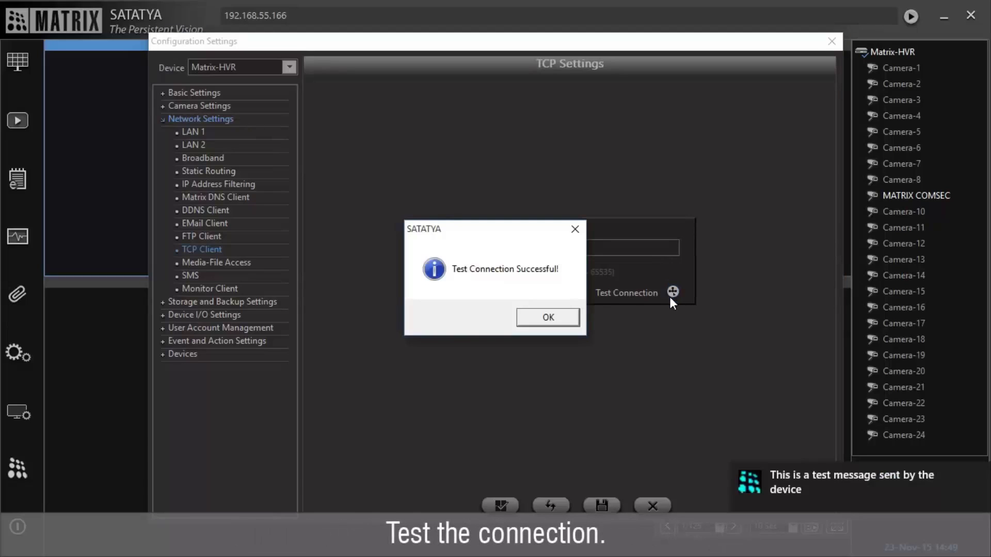
pyautogui.click(567, 317)
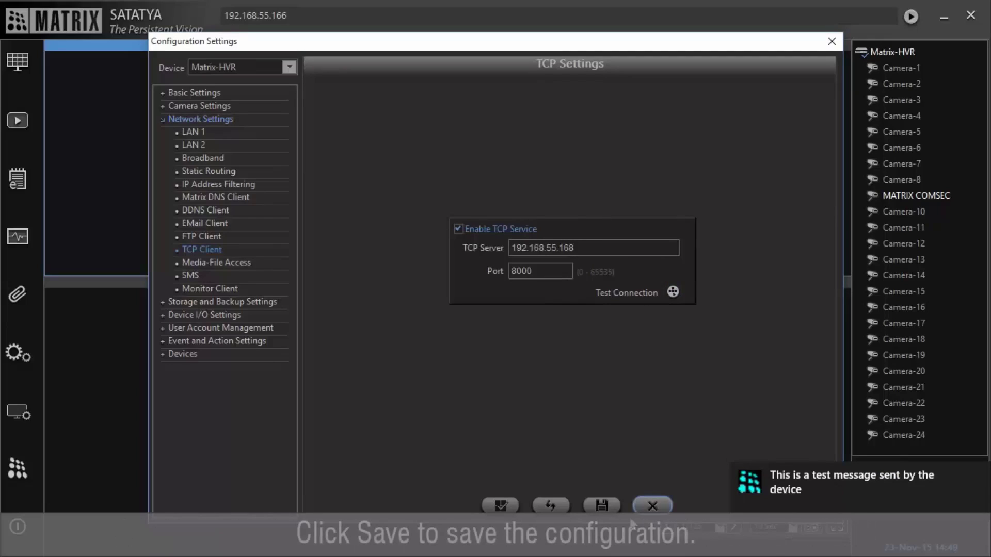
pyautogui.click(602, 506)
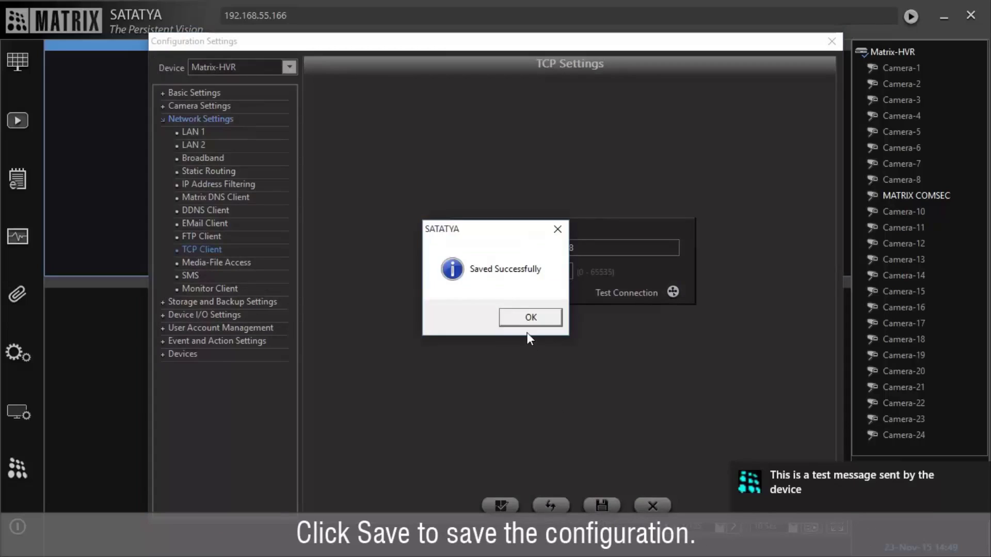
pyautogui.click(528, 323)
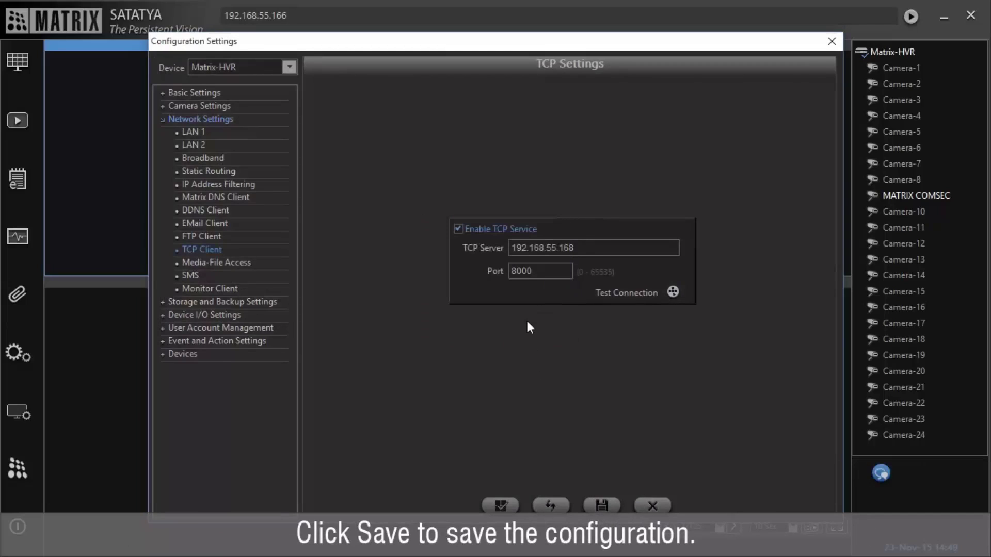
# Select camera 9: MATRIX COMSEC, set event type Object Intrusion, and enable Action Schedule.
pyautogui.click(260, 342)
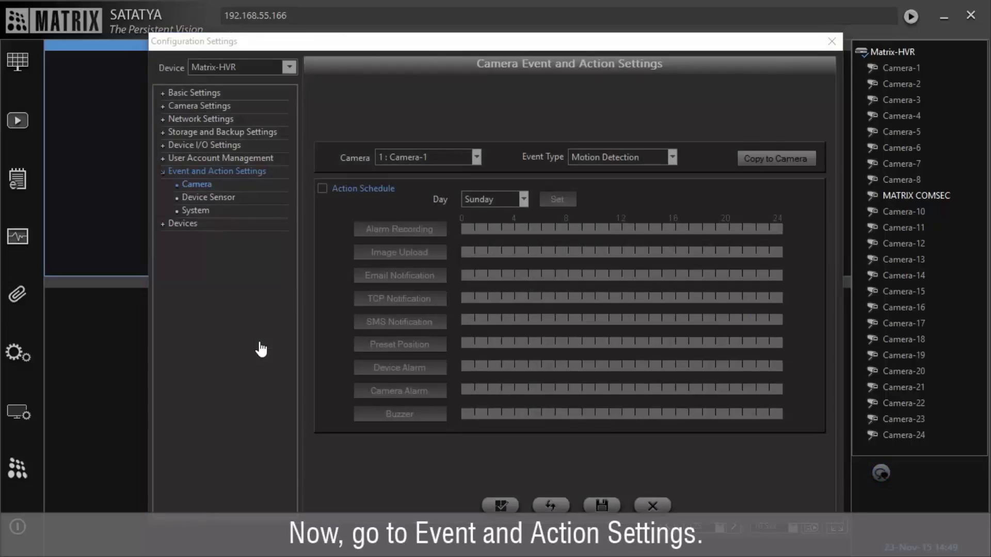
pyautogui.click(437, 163)
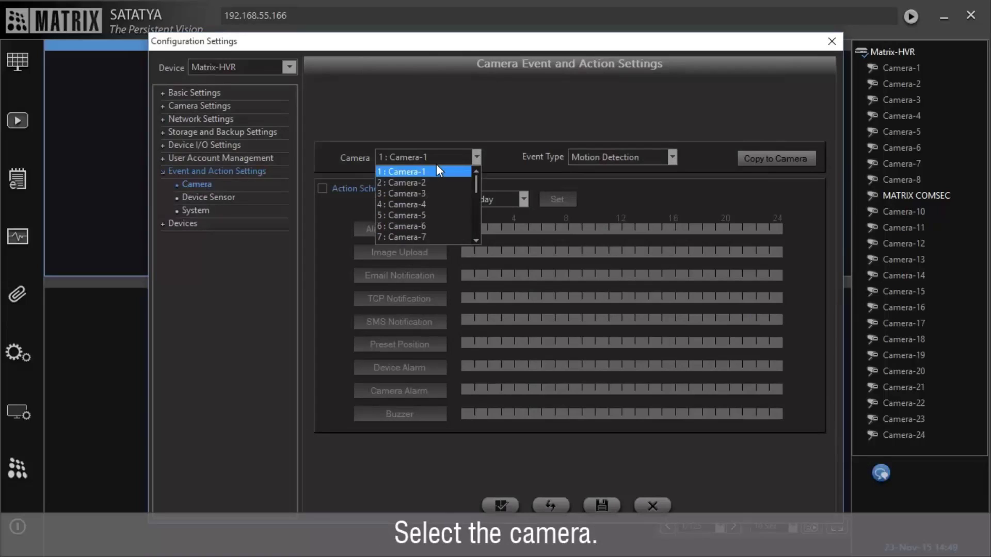
pyautogui.scroll(-1, 447, 218)
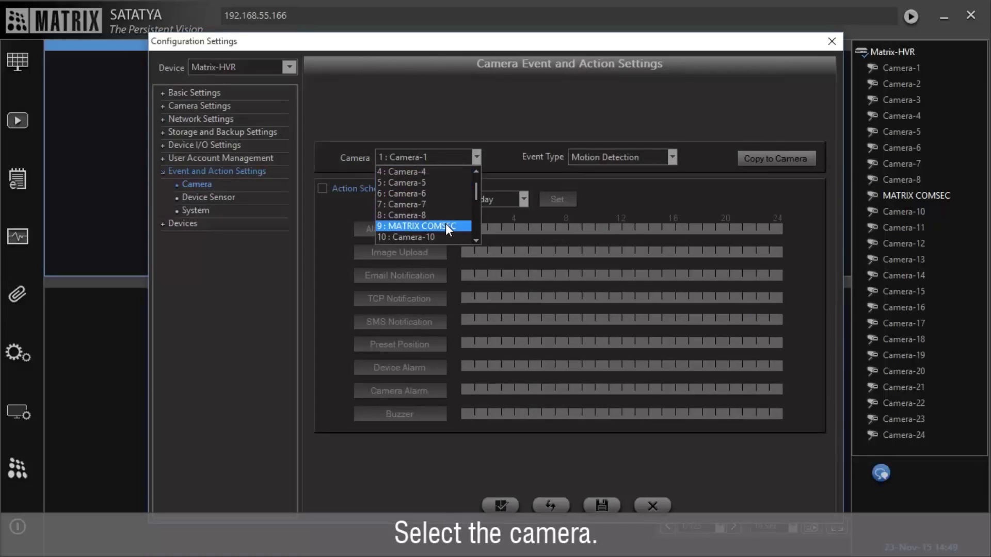
pyautogui.click(447, 227)
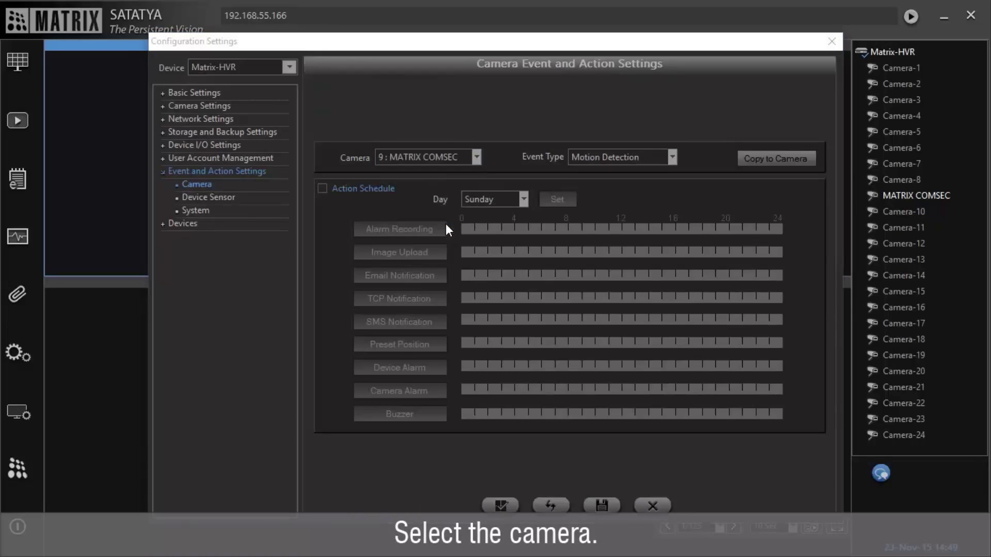
pyautogui.click(644, 159)
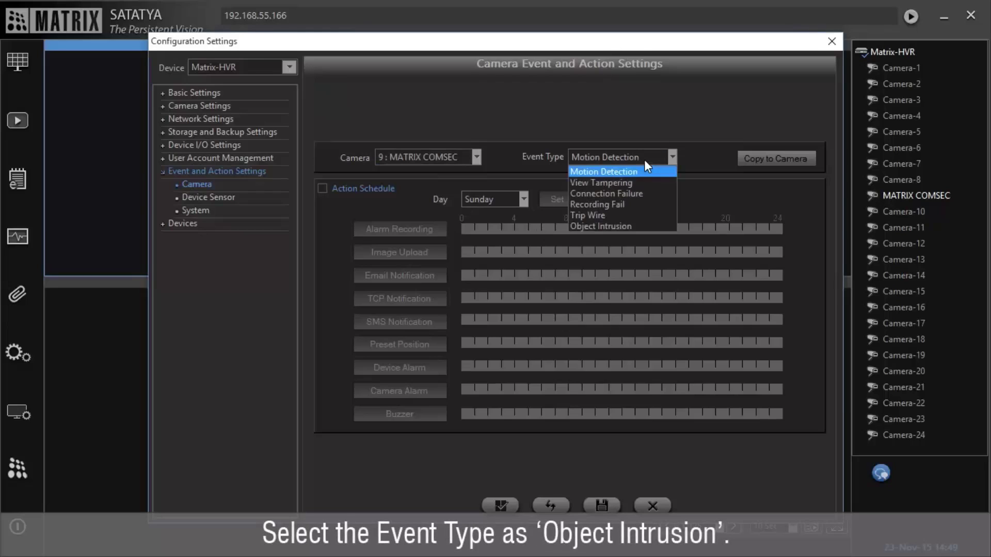
pyautogui.click(639, 227)
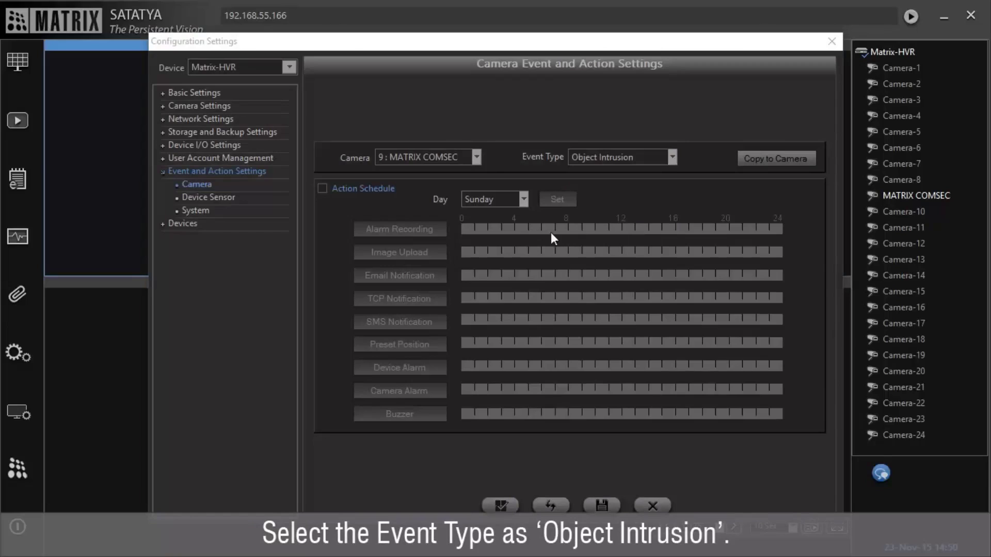
pyautogui.click(324, 189)
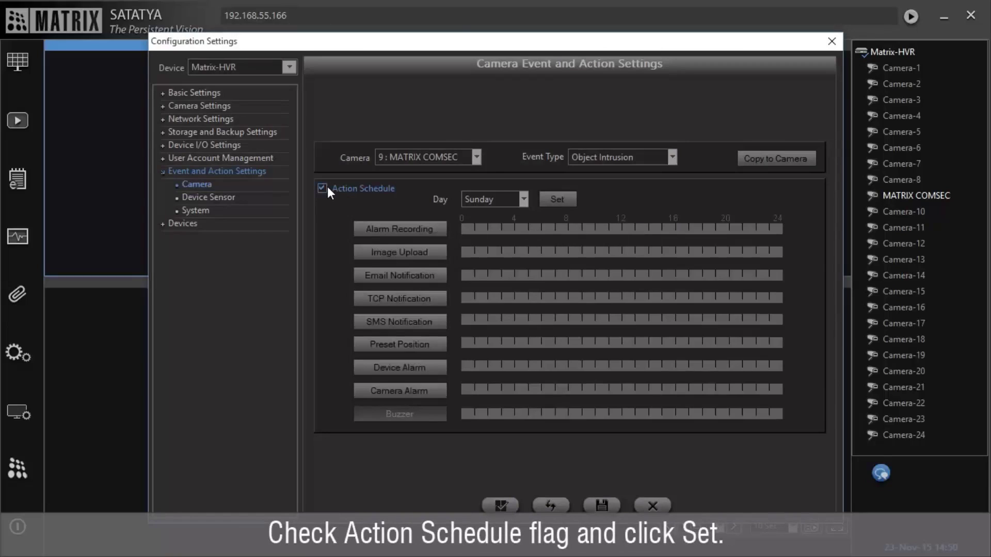
# Schedule TCP notification for the entire day on all days and save.
pyautogui.click(554, 200)
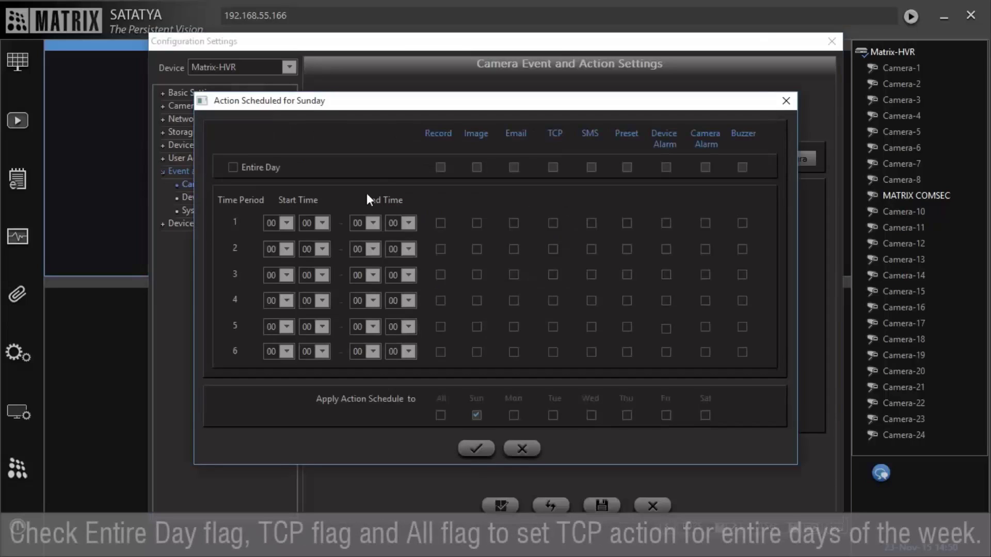
pyautogui.click(235, 168)
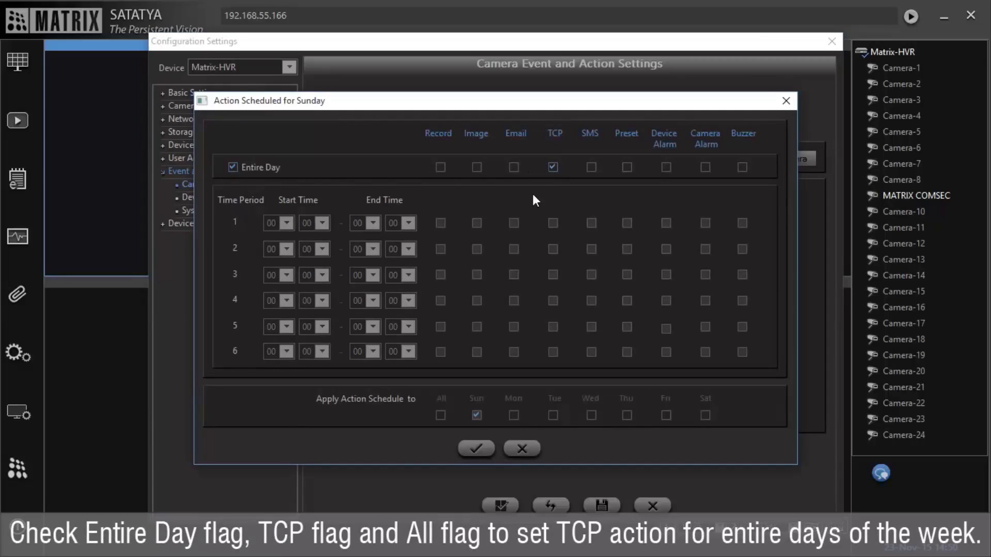
pyautogui.click(440, 415)
pyautogui.click(477, 448)
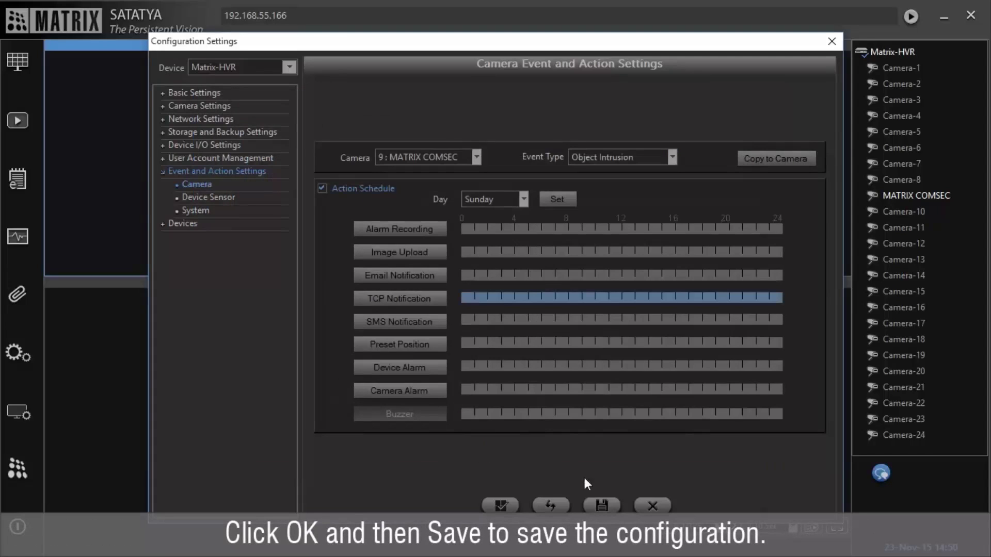
pyautogui.click(602, 505)
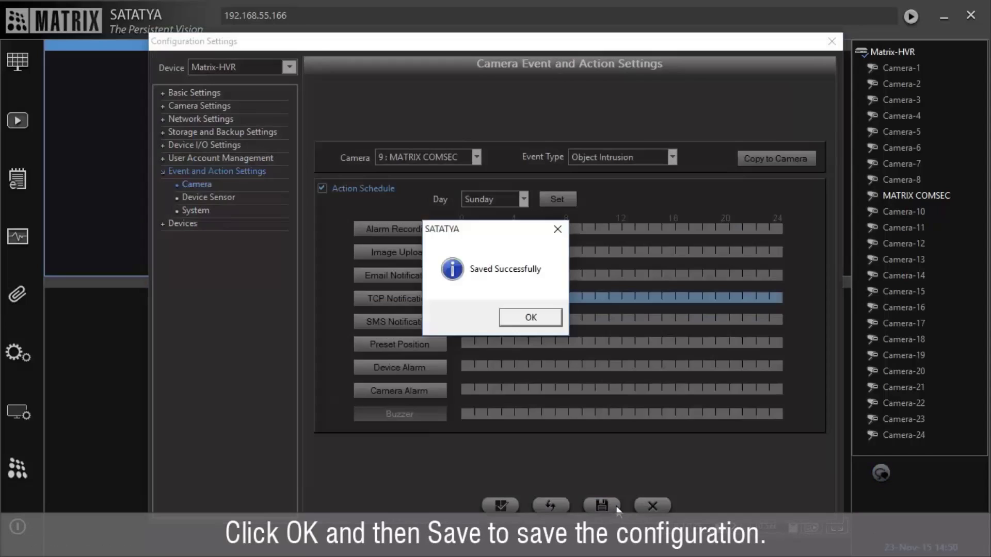
pyautogui.click(526, 324)
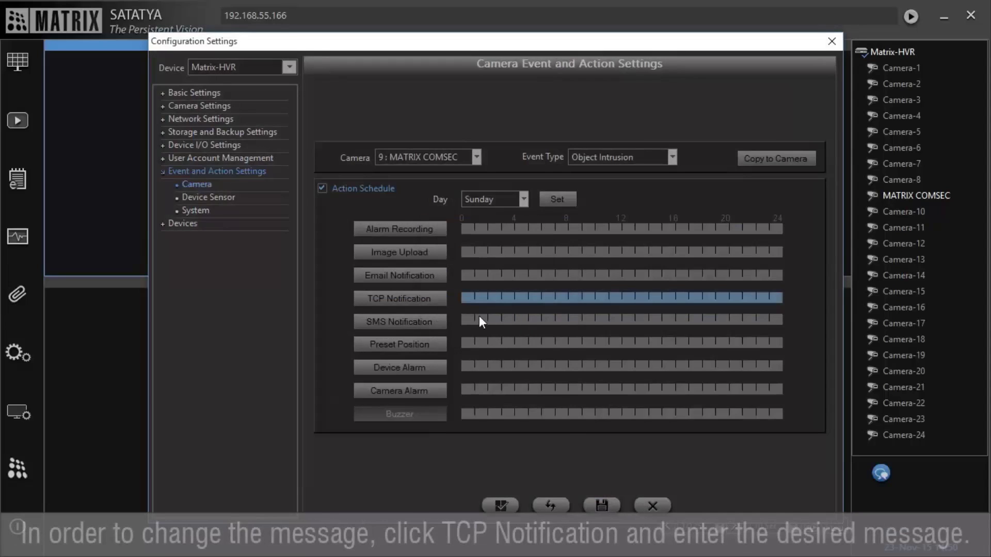
# Keep the default TCP notification message '%E at %T on %D' and save again.
pyautogui.click(444, 300)
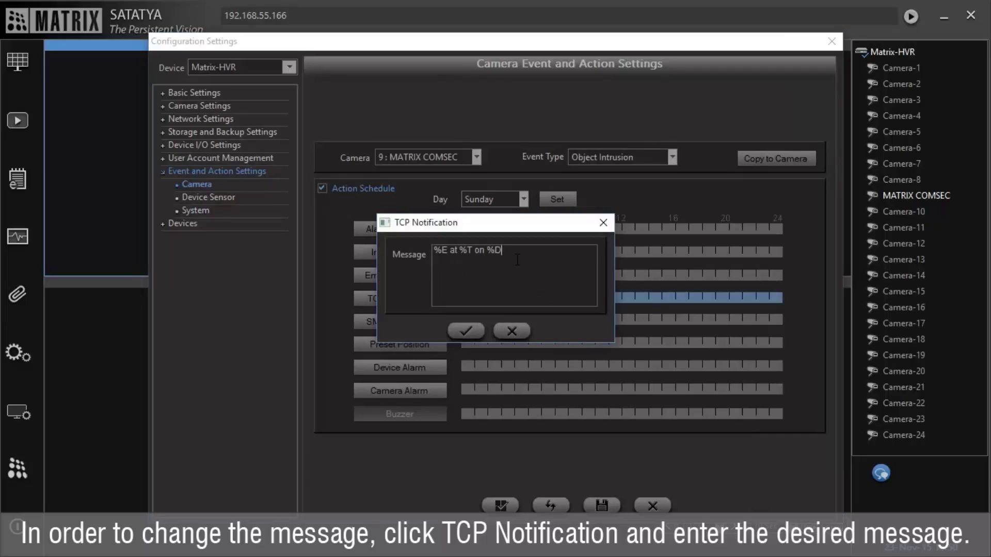
pyautogui.click(466, 330)
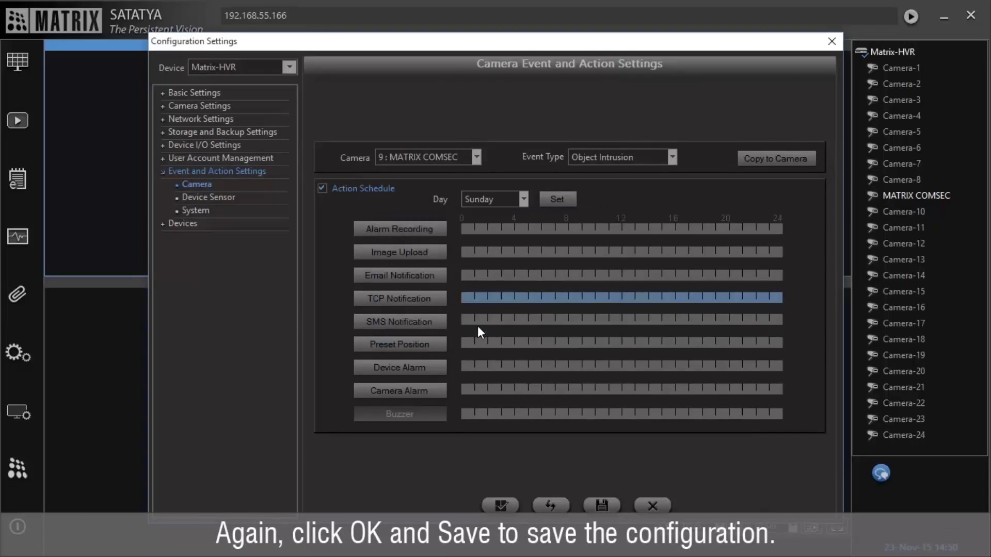
pyautogui.click(601, 499)
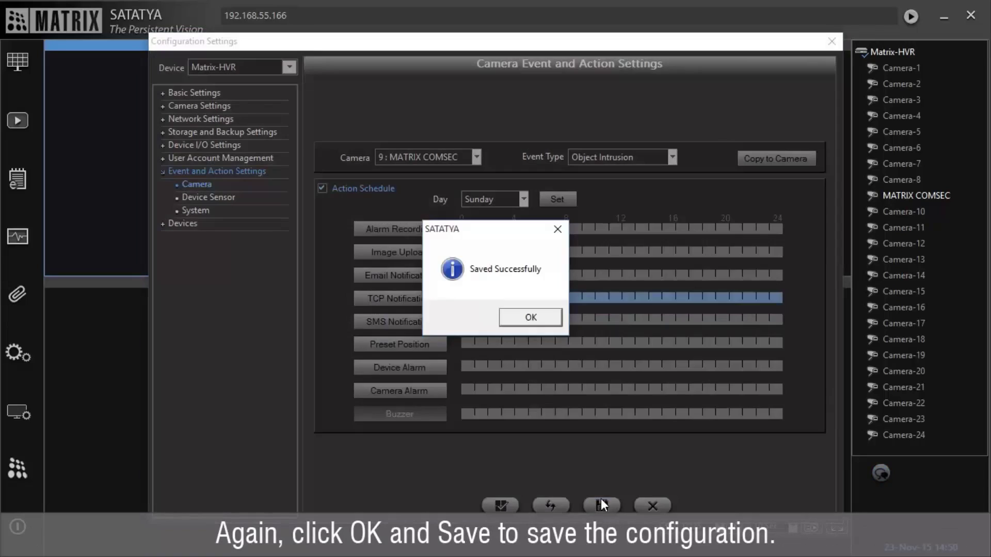
pyautogui.click(534, 315)
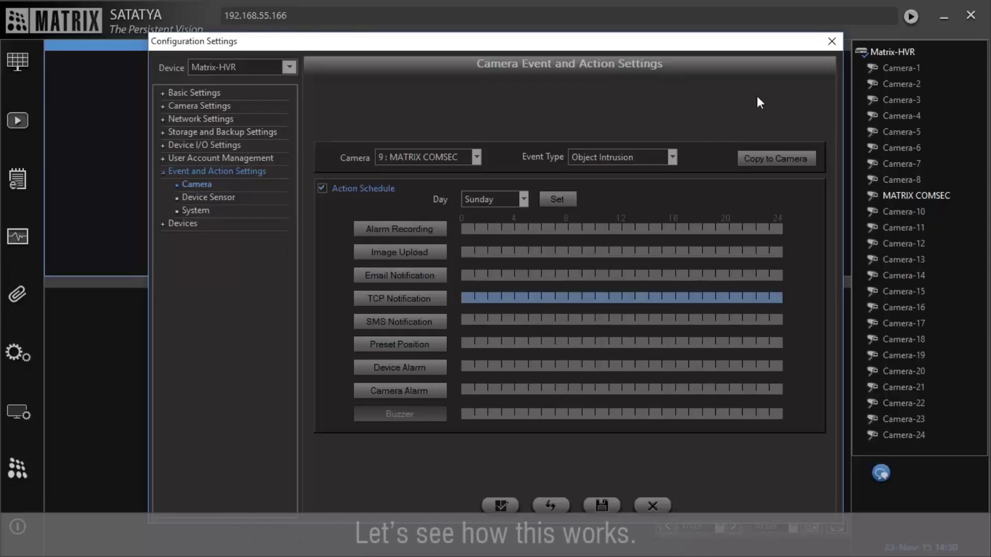
# Maximise MATRIX COMSEC's live feed in pane 1 and open Device Status showing Object Intrusion.
pyautogui.click(831, 41)
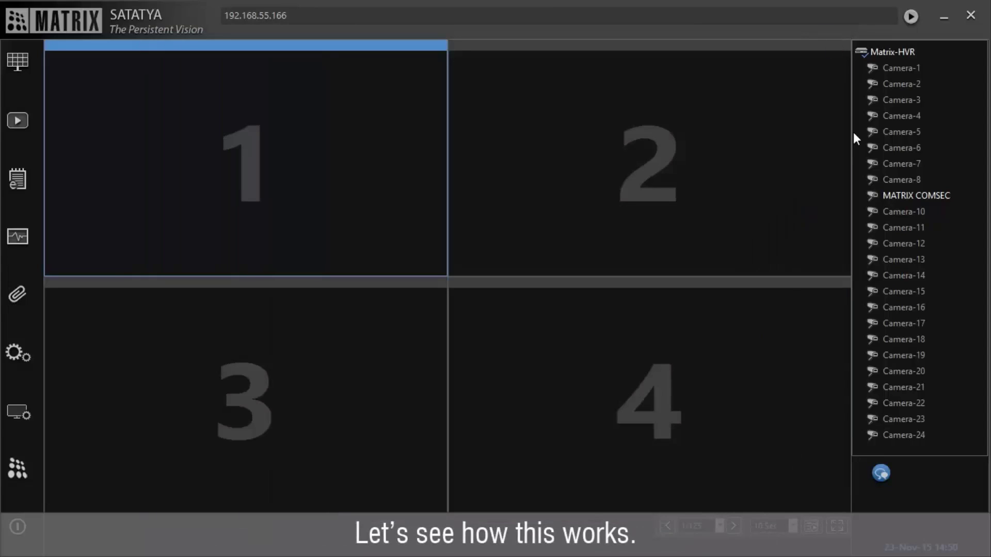
pyautogui.doubleClick(888, 196)
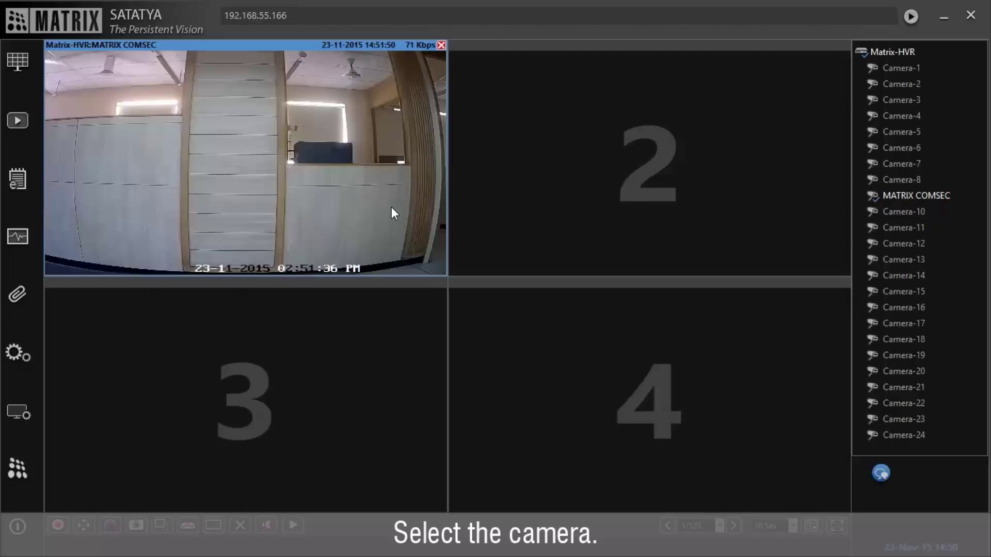
pyautogui.doubleClick(392, 209)
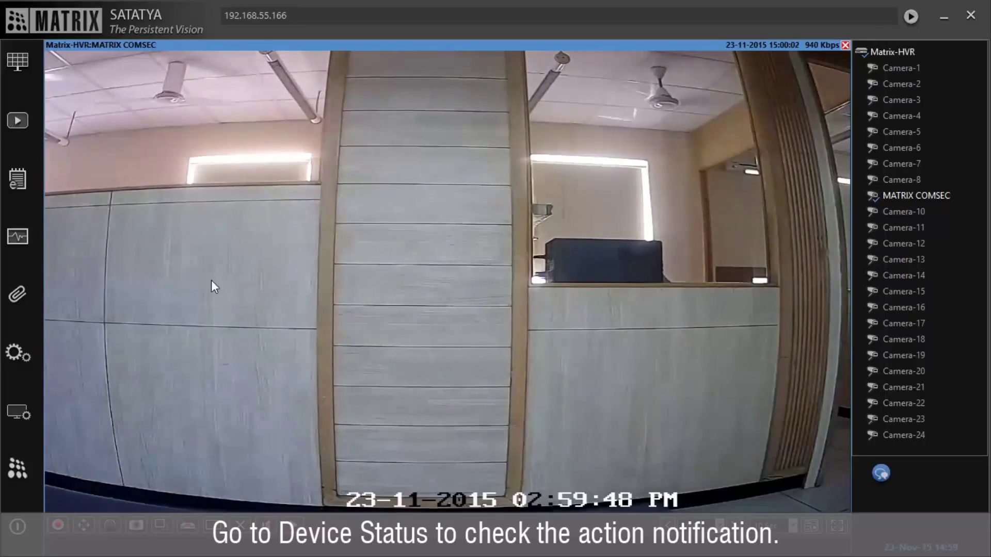
pyautogui.click(23, 240)
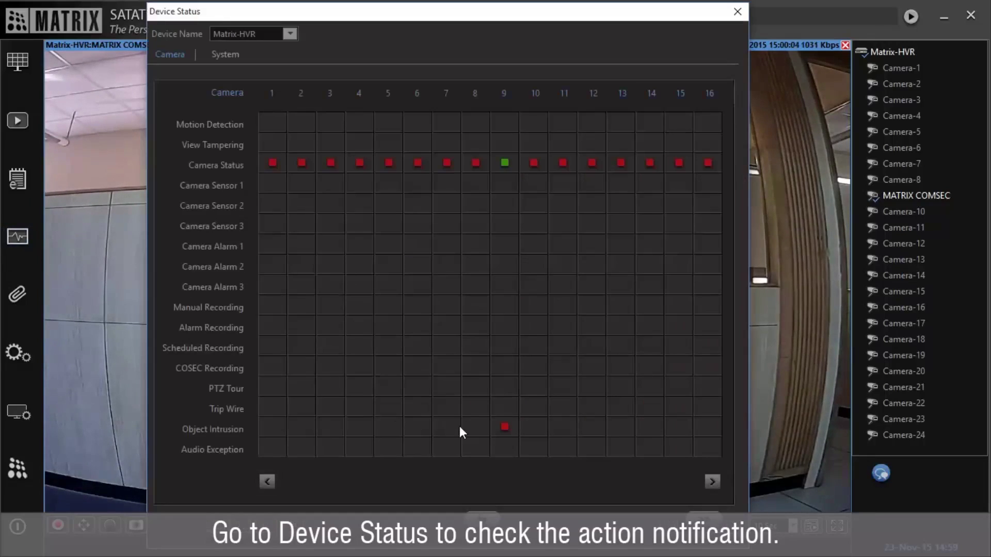